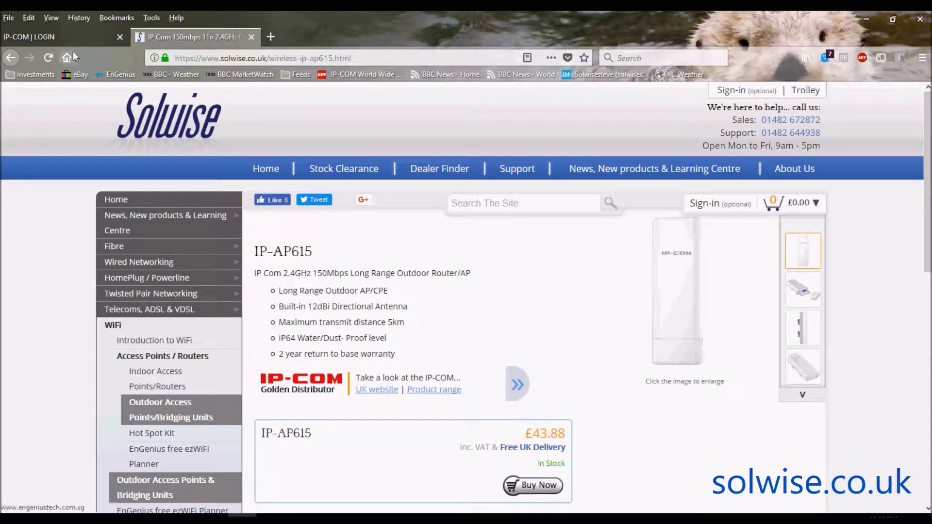
- Switch from the Solwise product page to the IP-COM login page at 192.168.2.1
{"action": "left_click", "coordinate": [63, 37]}
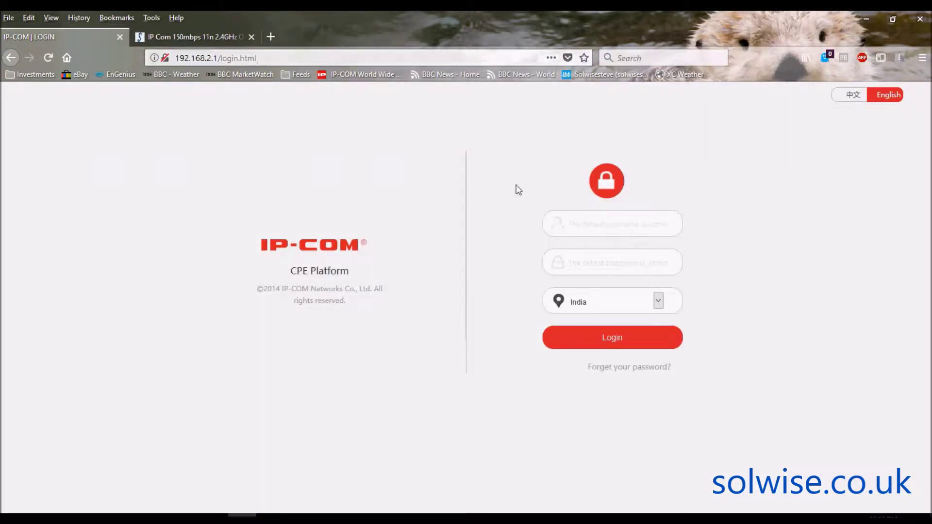
- Sign in with the default username and password, choosing England as the country
{"action": "left_click", "coordinate": [596, 227]}
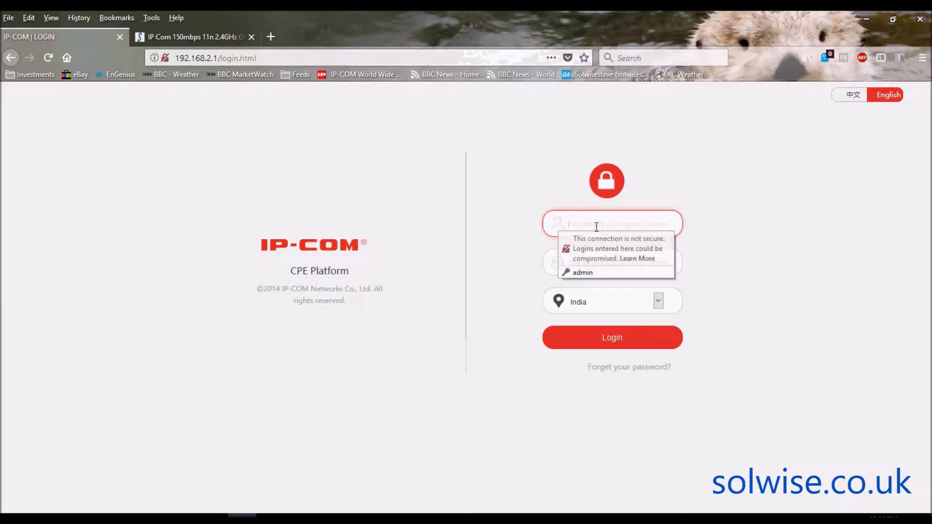
{"action": "key", "text": "Tab"}
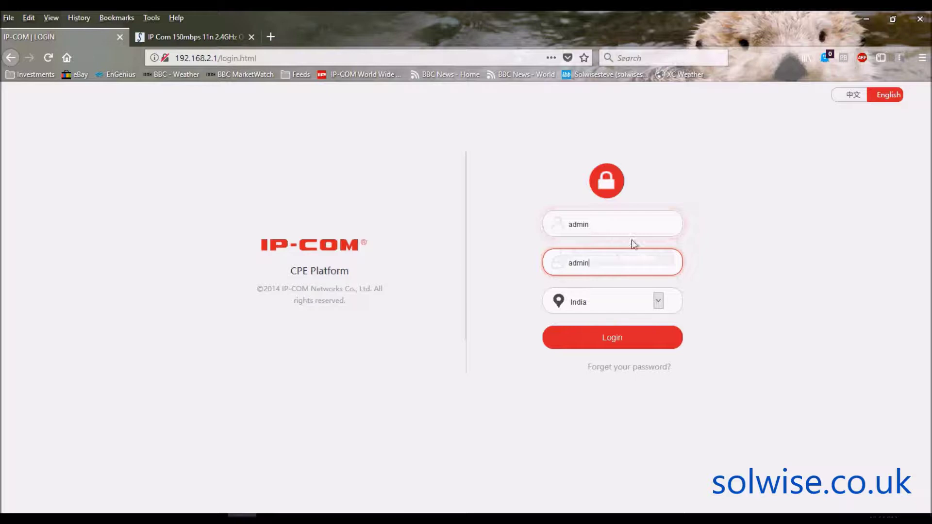
{"action": "left_click", "coordinate": [772, 295]}
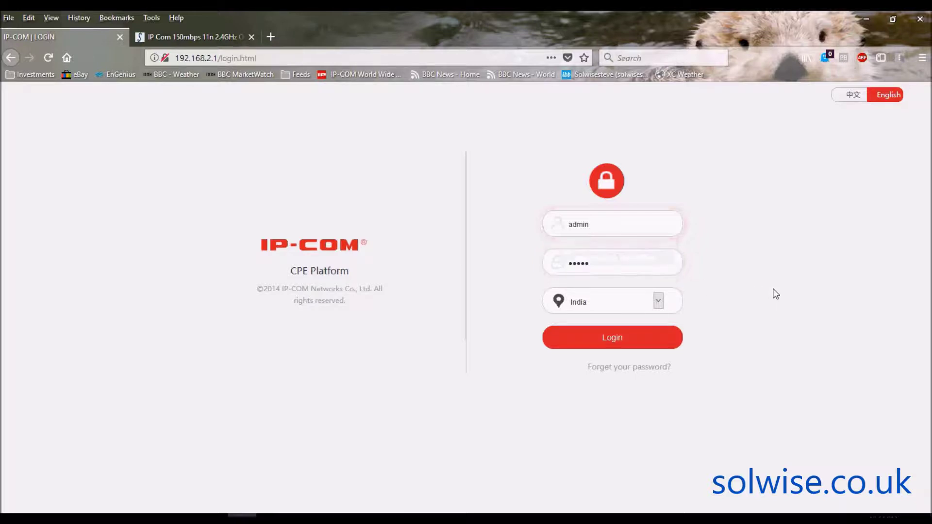
{"action": "left_click", "coordinate": [658, 302]}
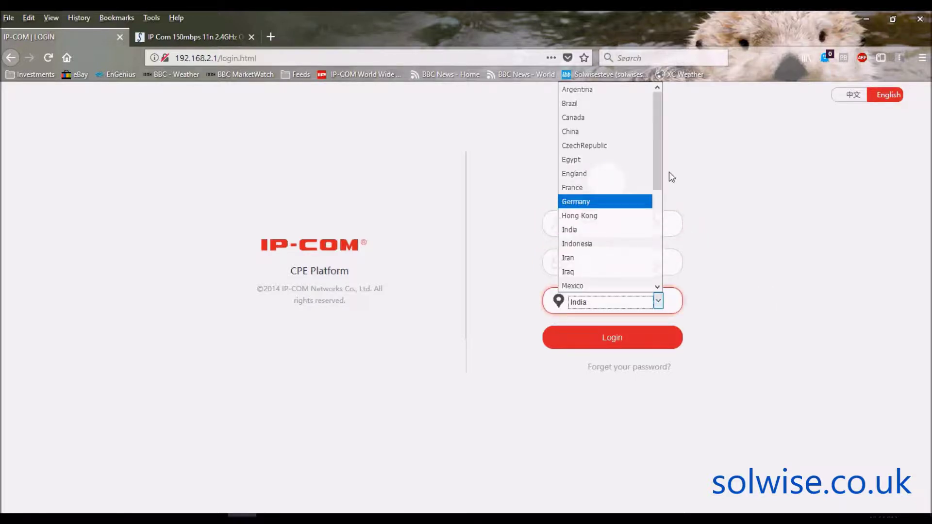
{"action": "left_click", "coordinate": [600, 173]}
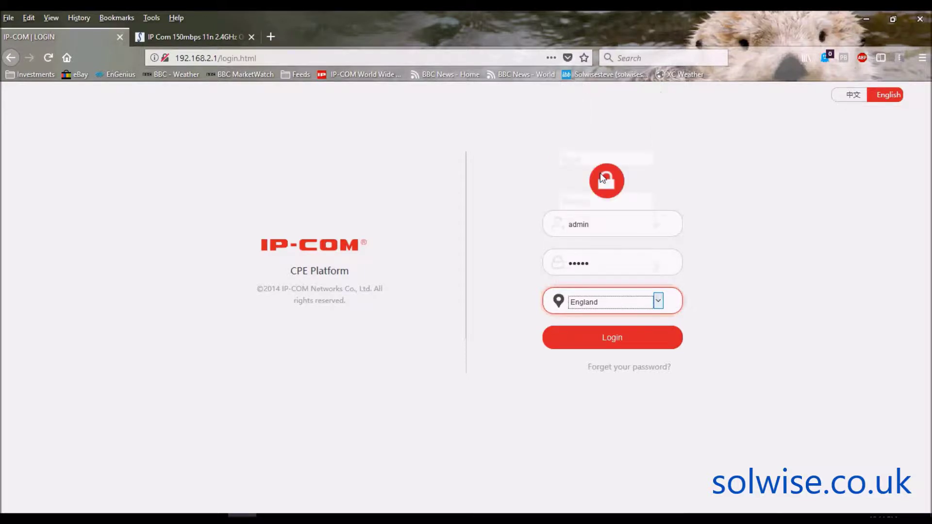
{"action": "left_click", "coordinate": [605, 343]}
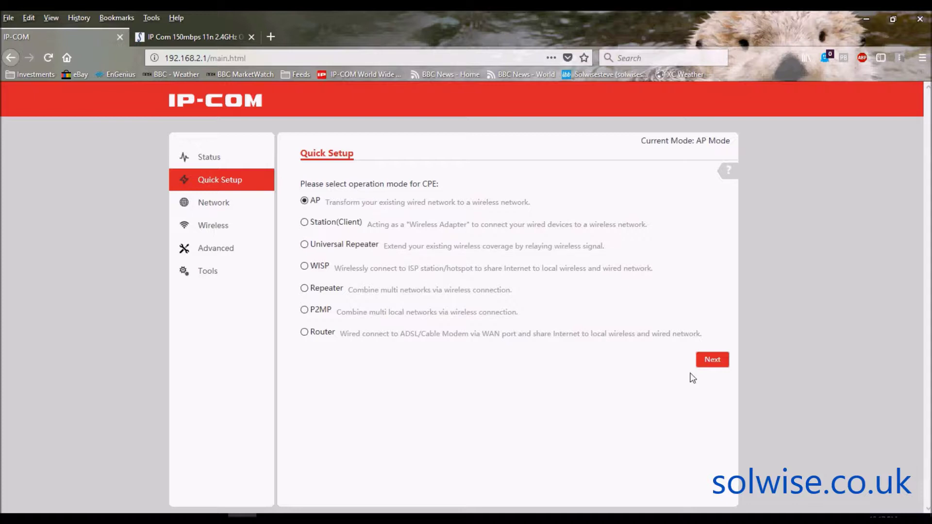
- Keep AP mode, set wireless security to WPA2-PSK, and save so the device reboots
{"action": "left_click", "coordinate": [712, 361]}
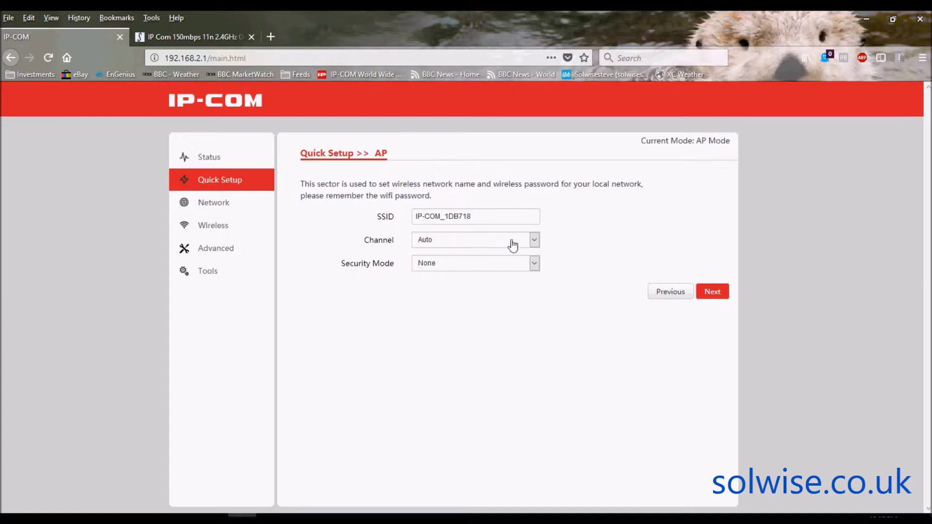
{"action": "left_click", "coordinate": [534, 264]}
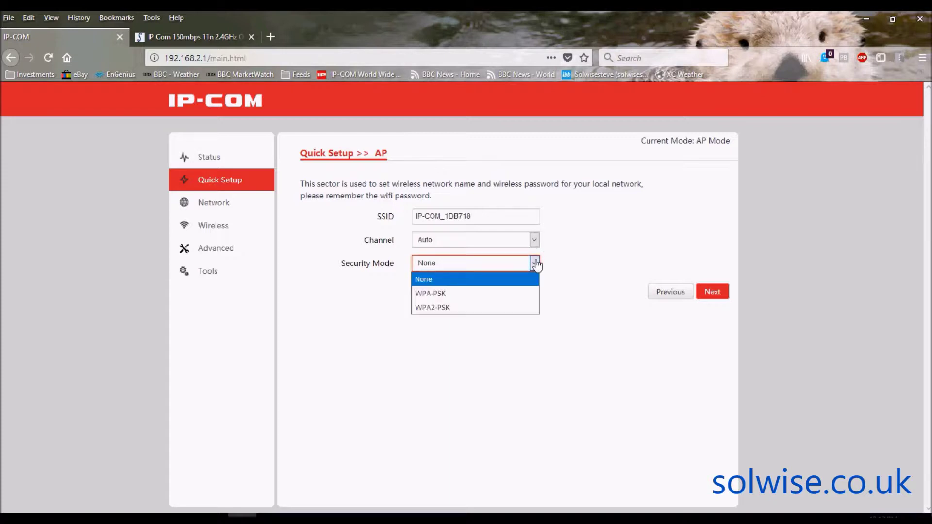
{"action": "left_click", "coordinate": [467, 307]}
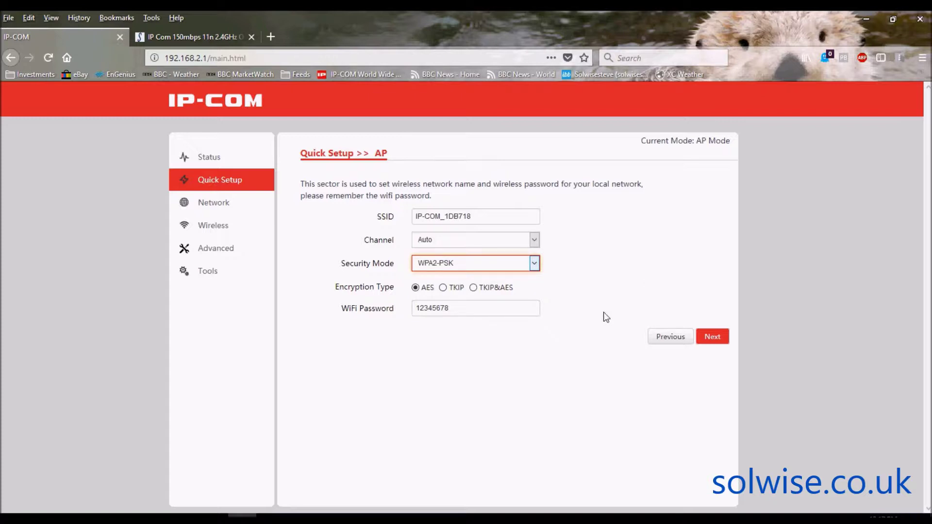
{"action": "left_click", "coordinate": [721, 338]}
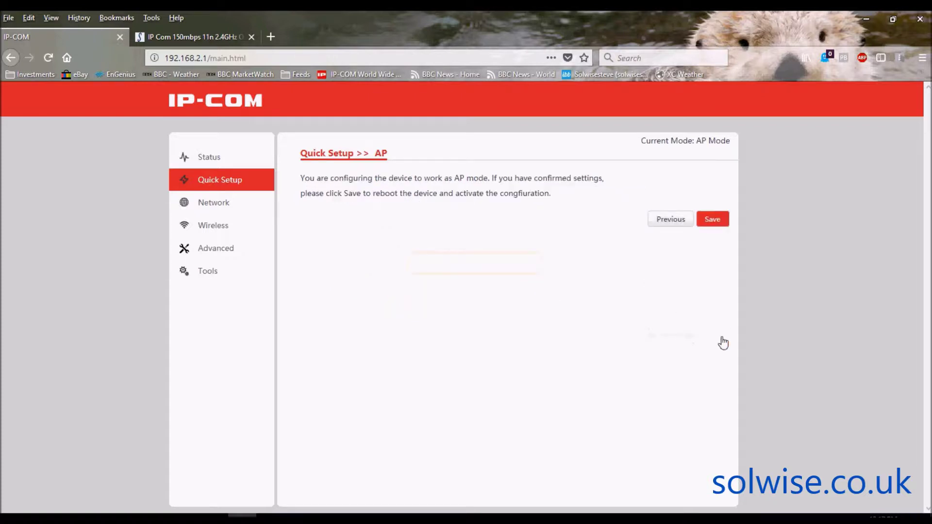
{"action": "left_click", "coordinate": [706, 225]}
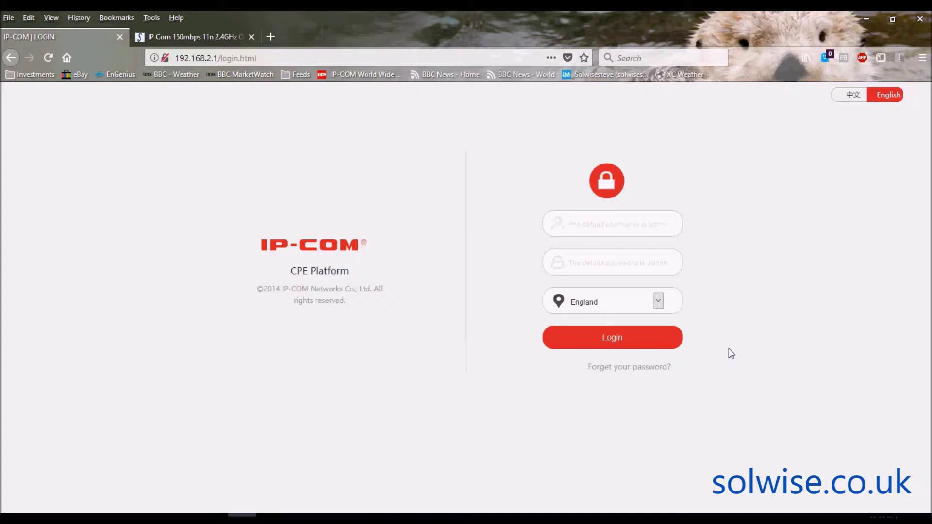
- Log back in with the default username and password after the reboot
{"action": "left_click", "coordinate": [616, 224]}
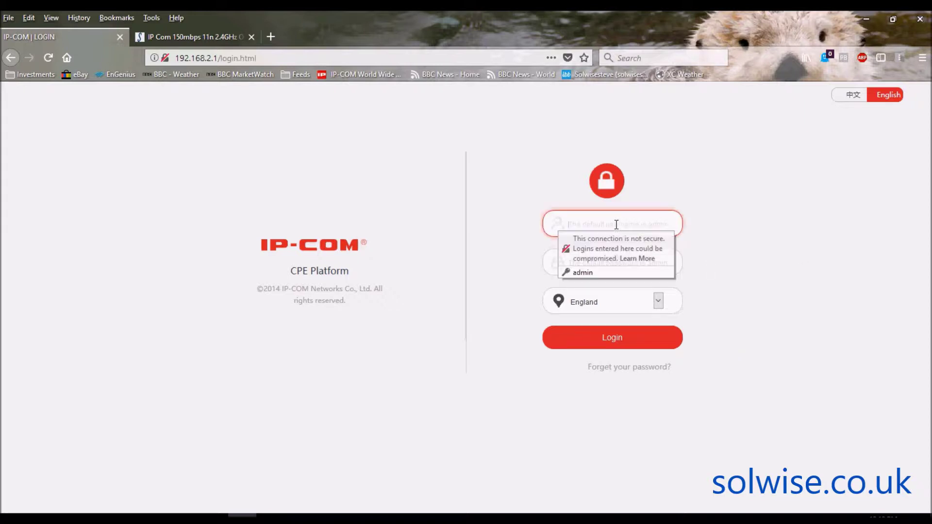
{"action": "key", "text": "Tab"}
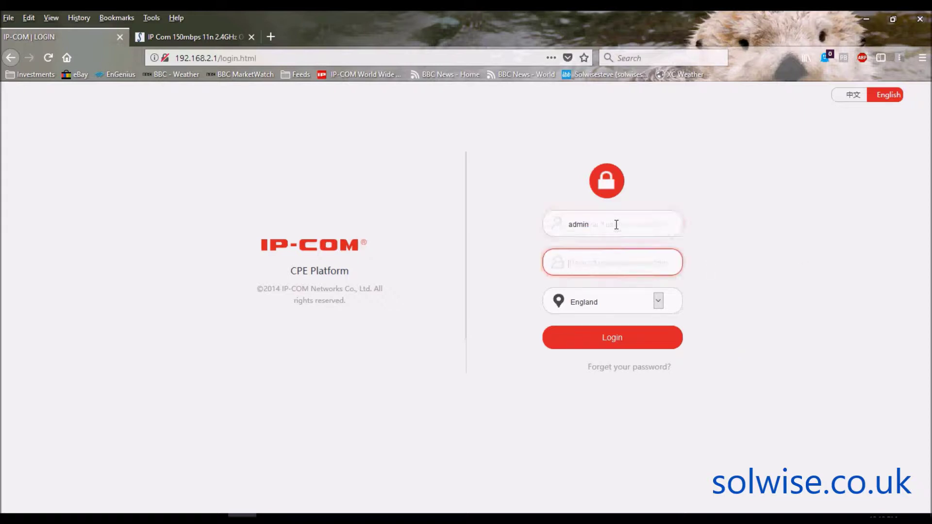
{"action": "left_click", "coordinate": [611, 342]}
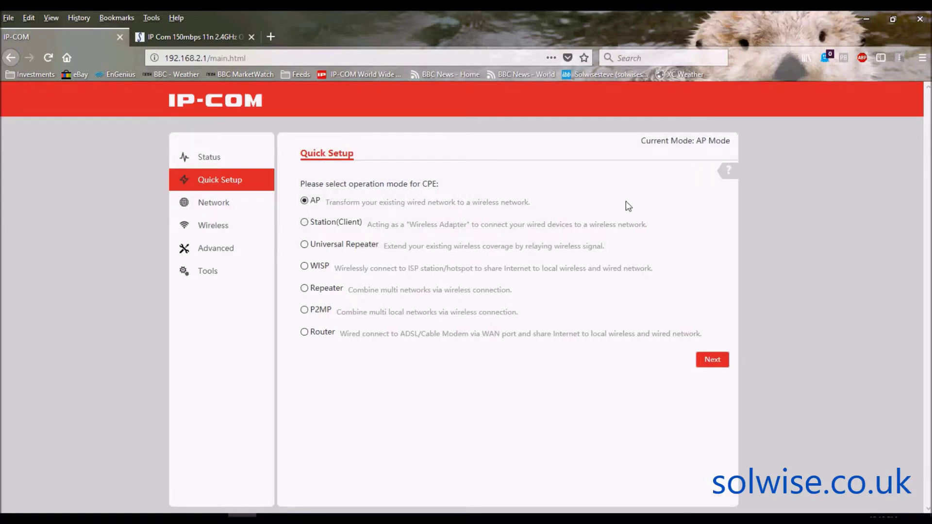
{"action": "left_click", "coordinate": [212, 204]}
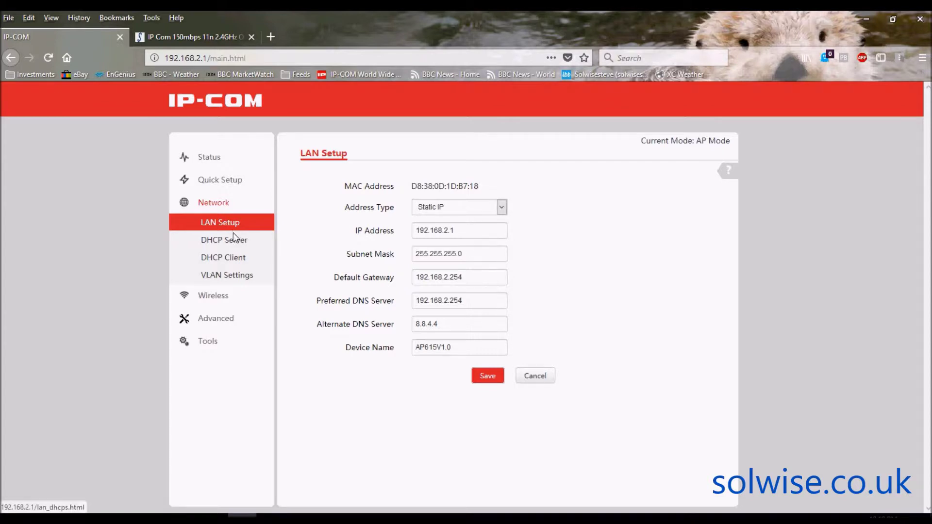
{"action": "left_click", "coordinate": [235, 245]}
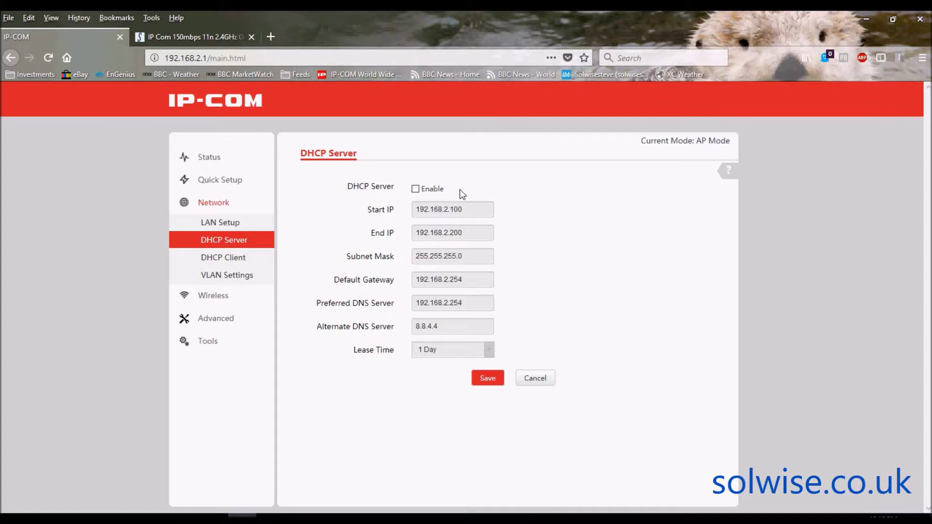
- Check the DHCP Client list and VLAN Settings, then view Wireless Basic for SSID IP-COM_1DB718
{"action": "left_click", "coordinate": [218, 260]}
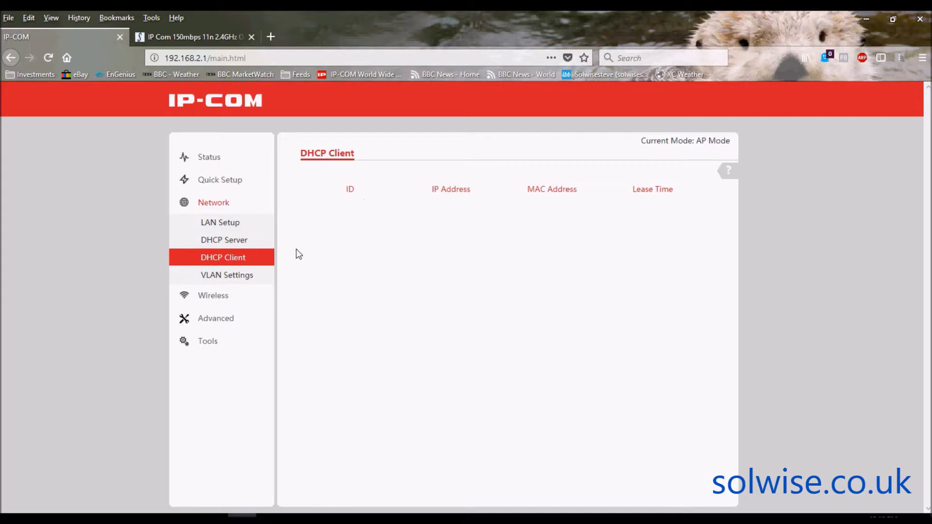
{"action": "left_click", "coordinate": [239, 281]}
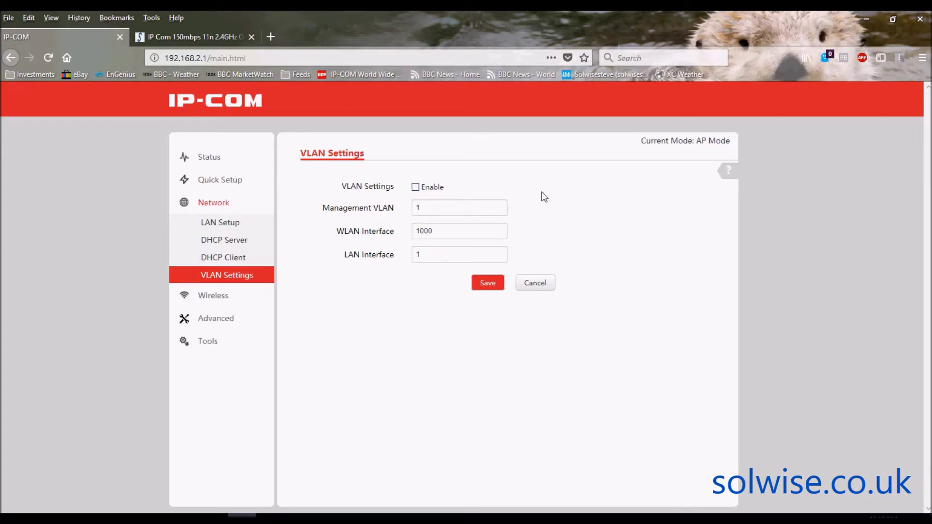
{"action": "left_click", "coordinate": [216, 300]}
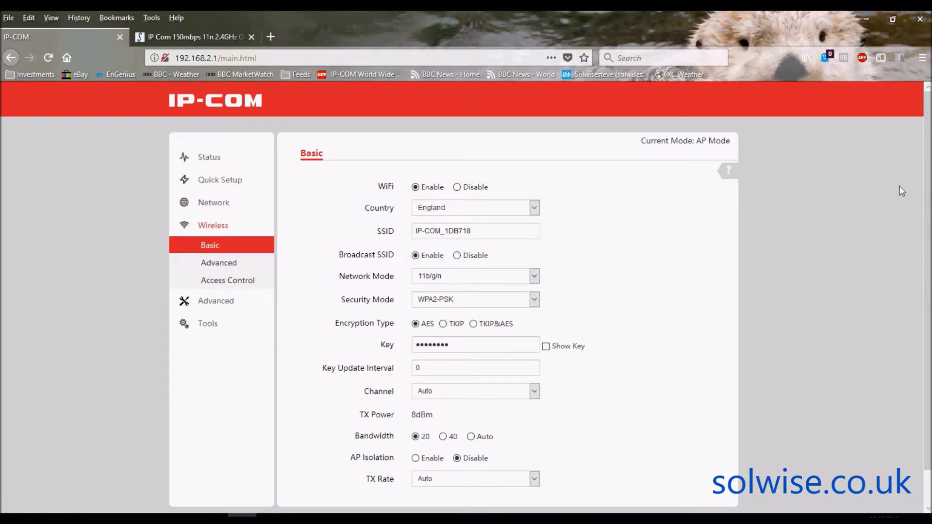
{"action": "left_click_drag", "start_coordinate": [928, 184], "coordinate": [928, 187]}
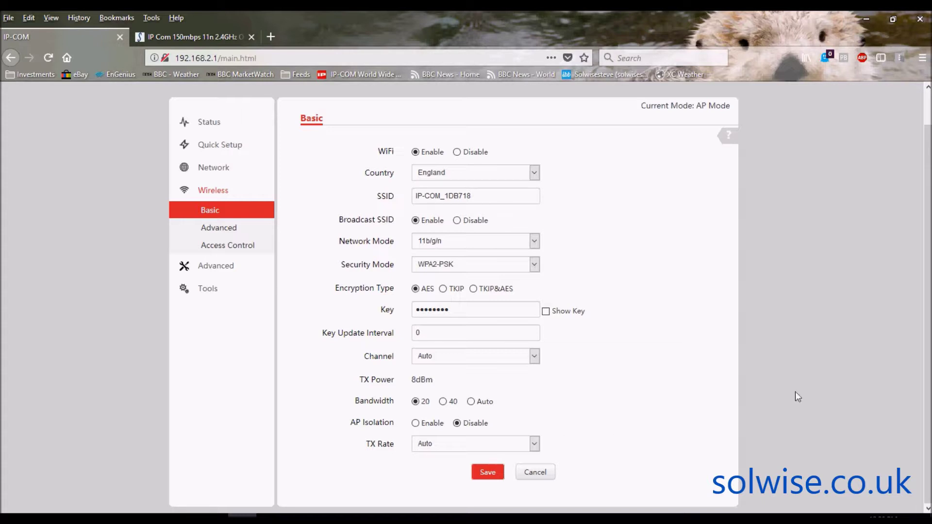
- Go to the Wireless > Advanced settings page
{"action": "left_click", "coordinate": [207, 228]}
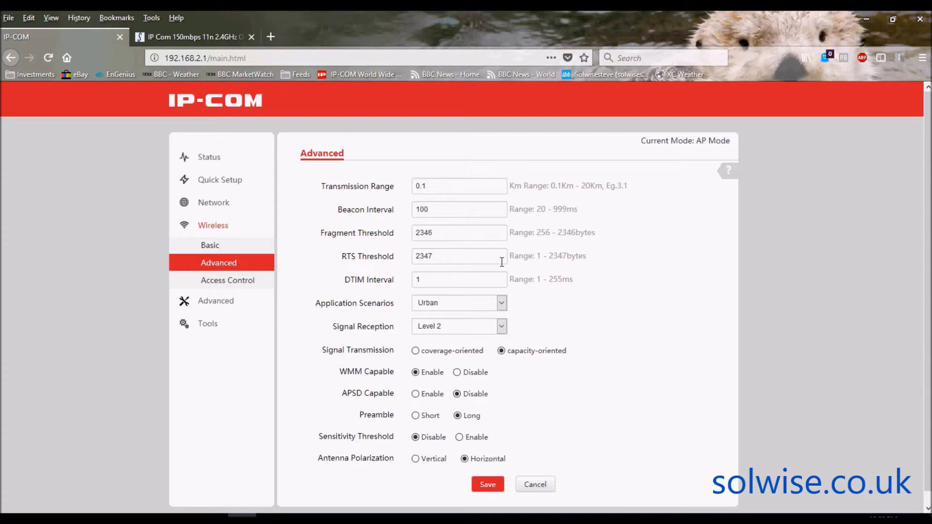
- Leave the application scenario at Urban and move on to Wireless Access Control
{"action": "left_click", "coordinate": [505, 305]}
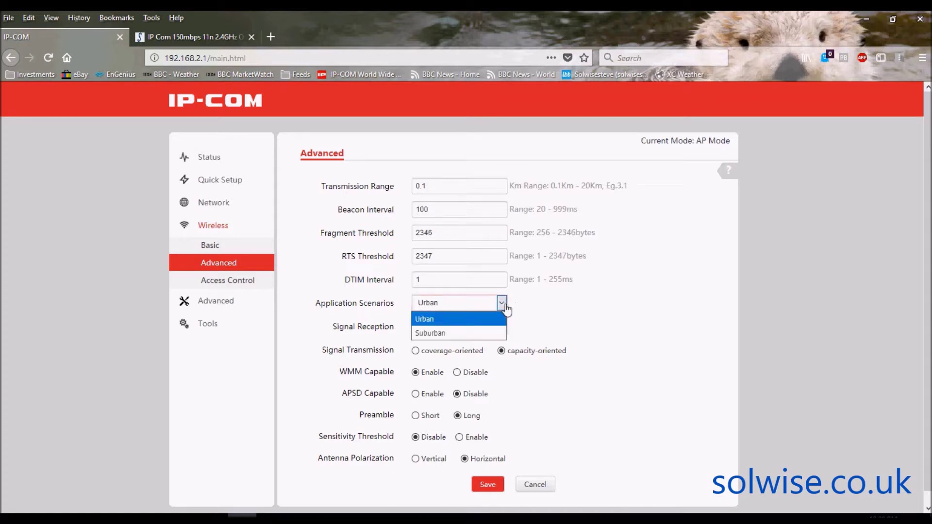
{"action": "left_click", "coordinate": [566, 308]}
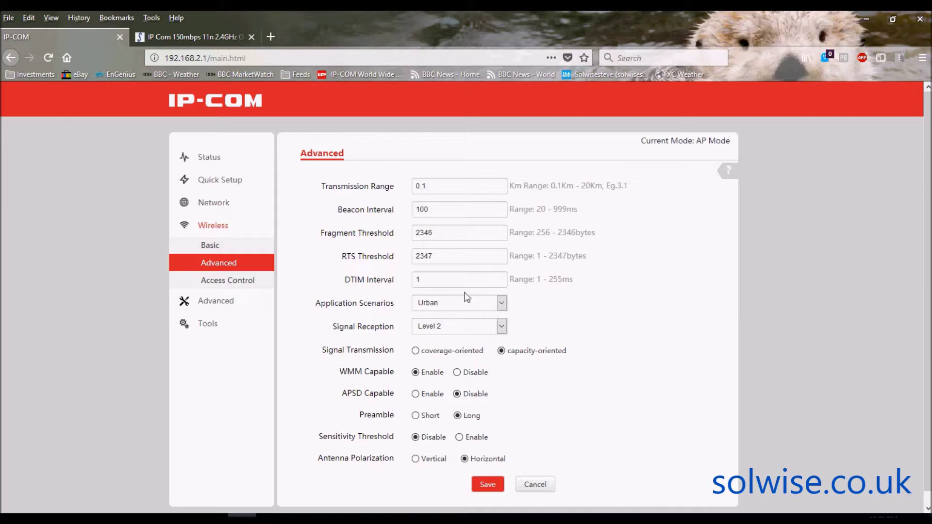
{"action": "left_click", "coordinate": [501, 304]}
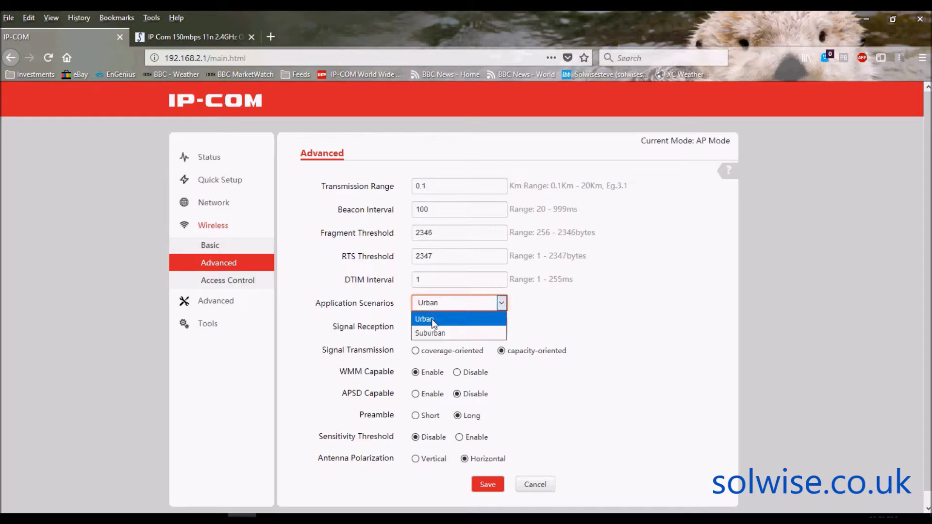
{"action": "left_click", "coordinate": [593, 292]}
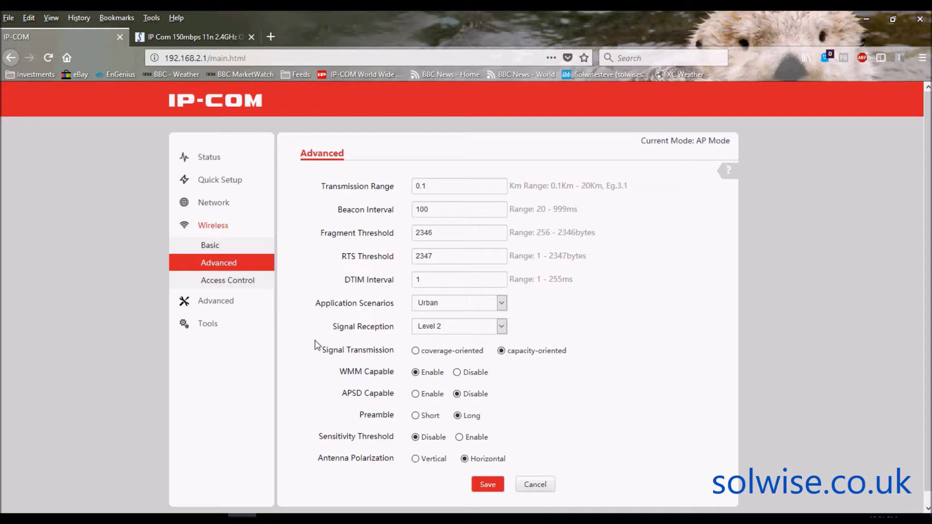
{"action": "left_click", "coordinate": [217, 281]}
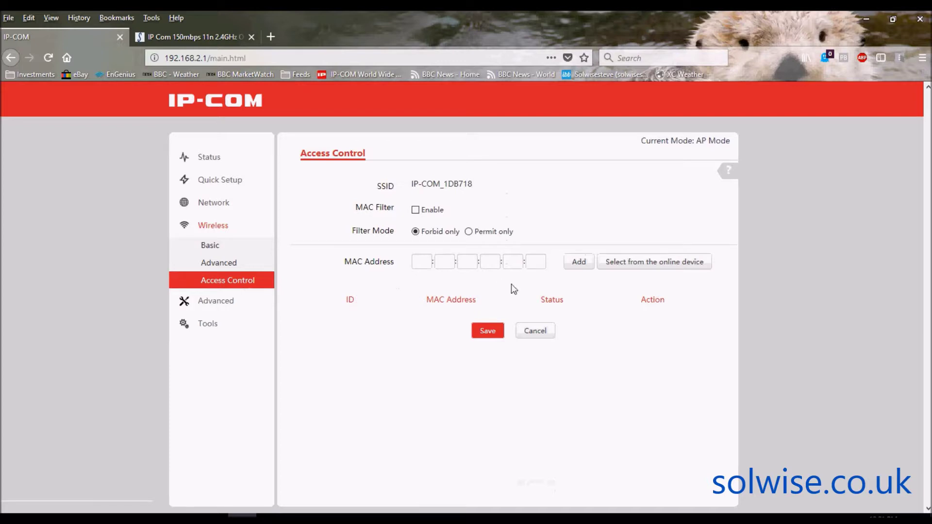
- Review LAN Rate, Network Diagnose (left Disable) and Network Service, then return to Quick Setup
{"action": "left_click", "coordinate": [221, 305]}
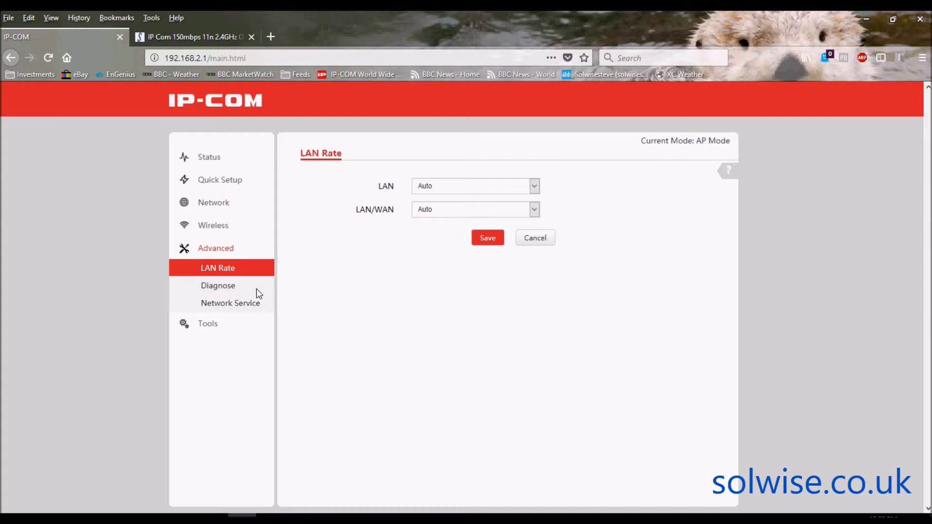
{"action": "left_click", "coordinate": [231, 290]}
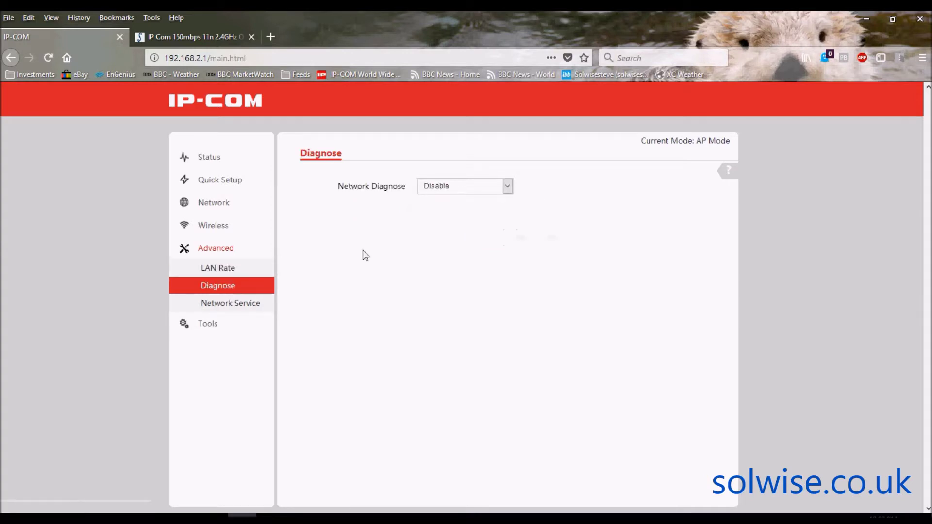
{"action": "left_click", "coordinate": [508, 187]}
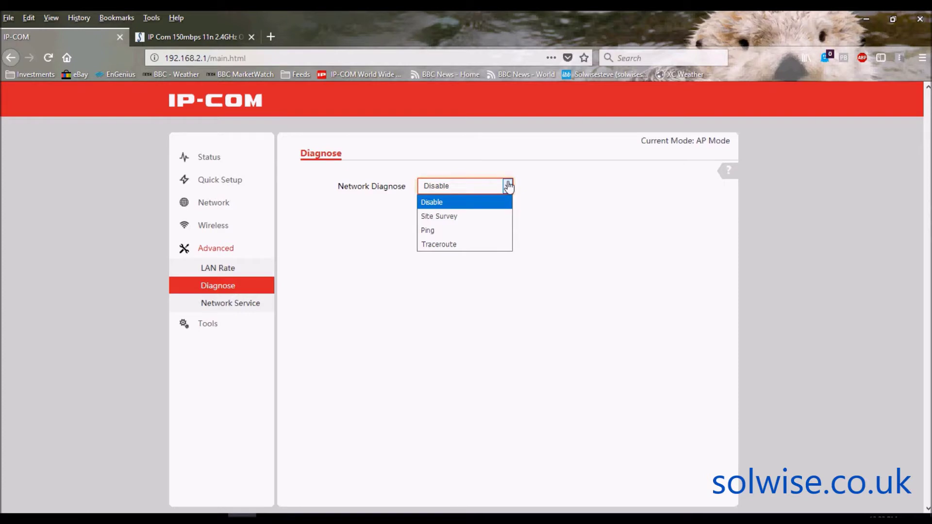
{"action": "left_click", "coordinate": [483, 287]}
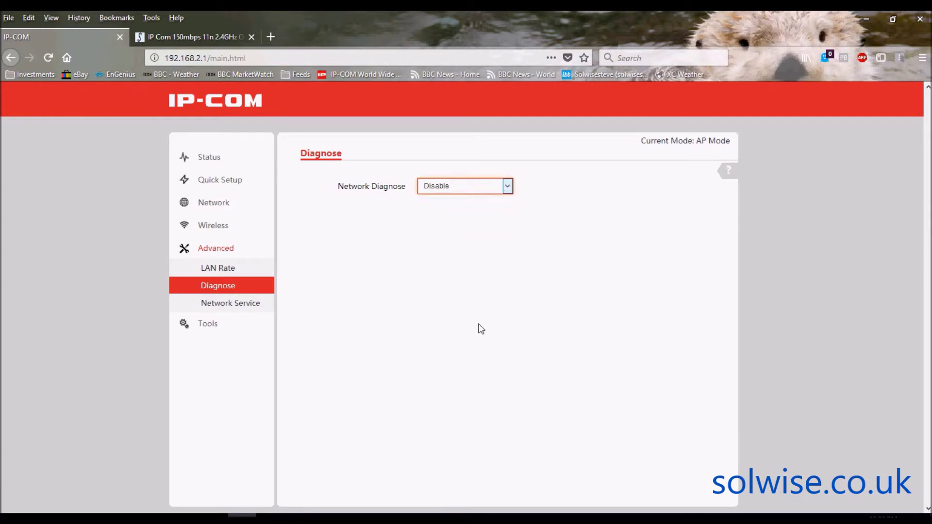
{"action": "left_click", "coordinate": [254, 305]}
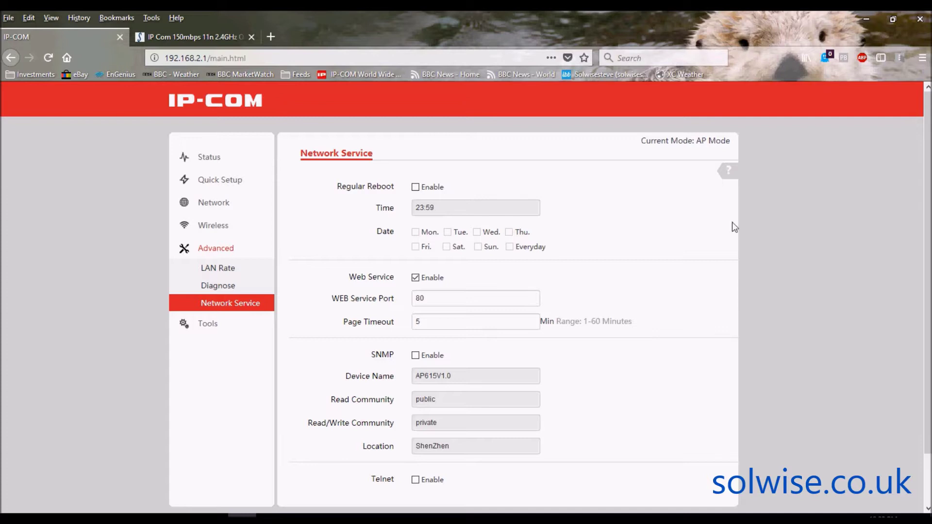
{"action": "mouse_move", "coordinate": [928, 167]}
{"action": "left_mouse_down"}
{"action": "mouse_move", "coordinate": [930, 222]}
{"action": "mouse_move", "coordinate": [928, 174]}
{"action": "left_mouse_up"}
{"action": "left_click", "coordinate": [225, 183]}
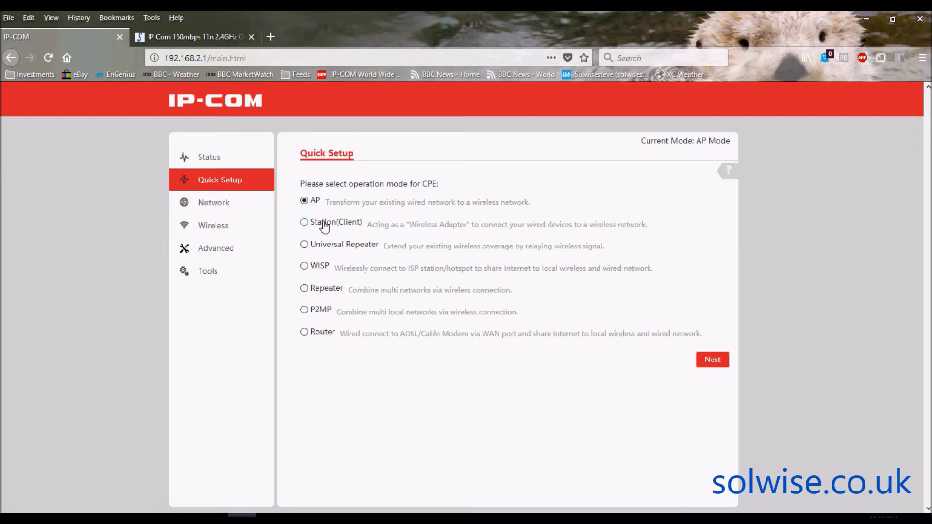
- Select WISP as the device's operation mode
{"action": "left_click", "coordinate": [315, 267]}
- Advance to the WISP scan list and pick the despatch network as the remote AP
{"action": "left_click", "coordinate": [712, 358]}
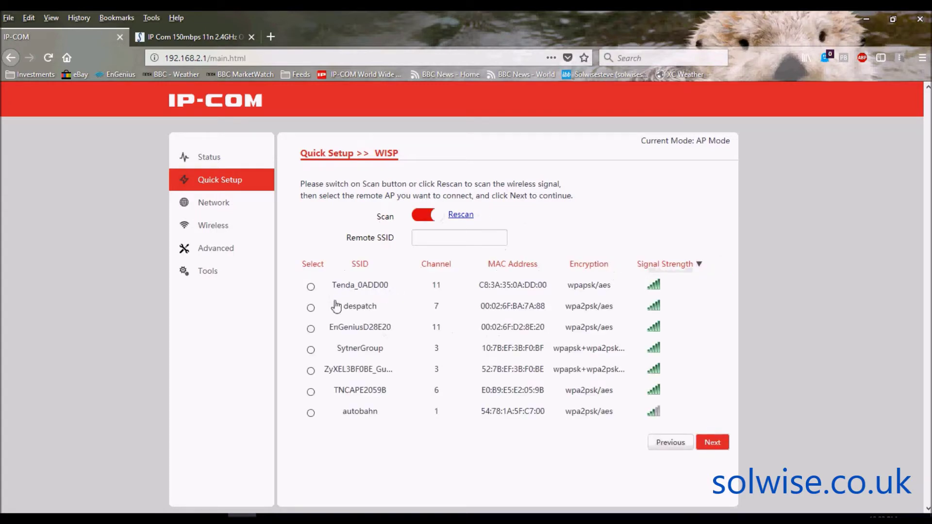
{"action": "left_click", "coordinate": [312, 308]}
- On the remote AP security step, enter the despatch network's wifi key with a capitalised first letter
{"action": "left_click", "coordinate": [712, 443]}
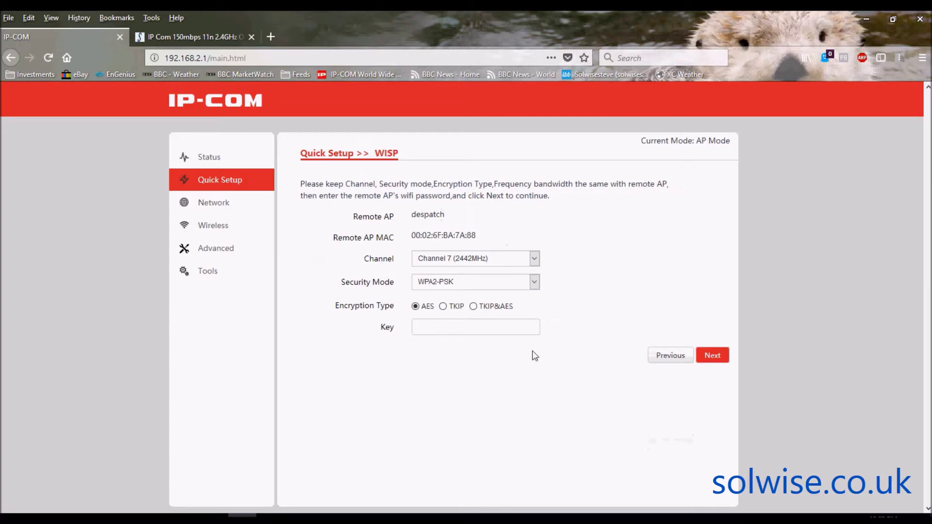
{"action": "left_click", "coordinate": [445, 324]}
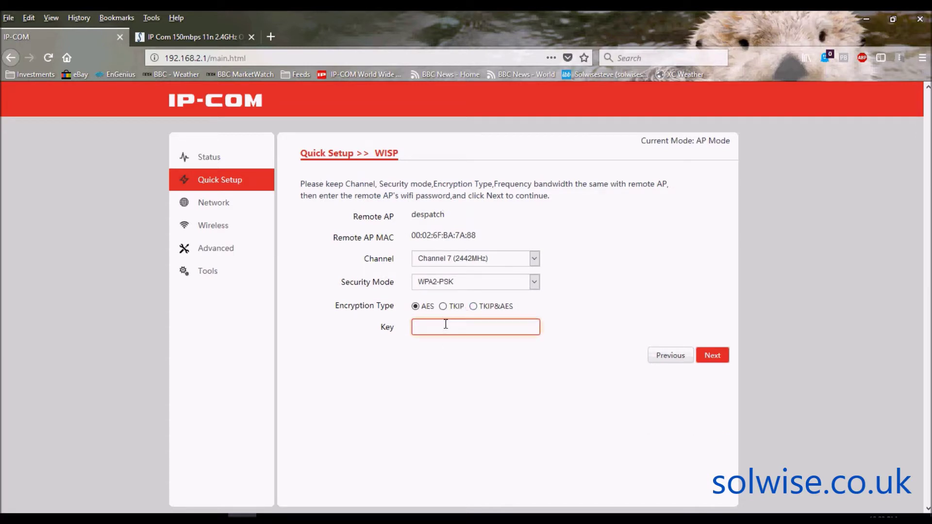
{"action": "key", "text": "Home"}
{"action": "key", "text": "Delete"}
- Submit the key and keep DHCP (Dynamic IP) as the WAN connection type
{"action": "left_click", "coordinate": [710, 358]}
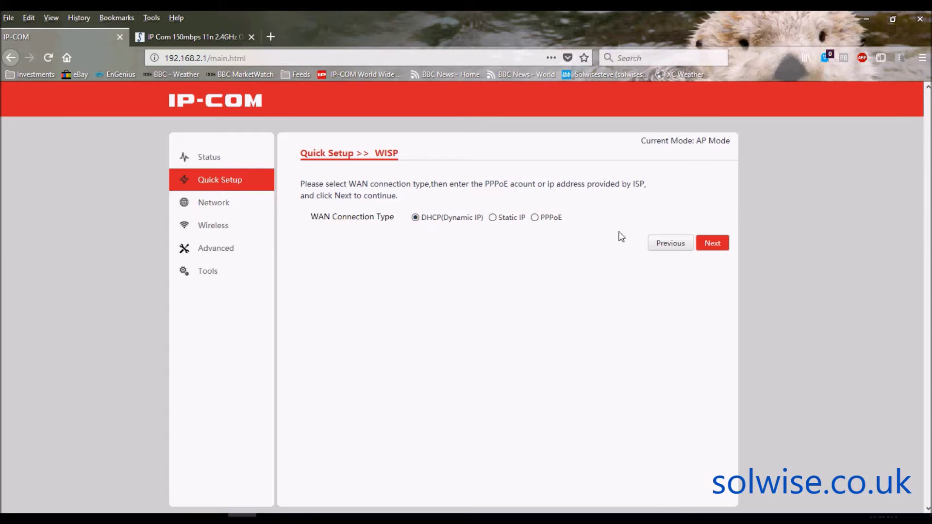
{"action": "left_click", "coordinate": [712, 245]}
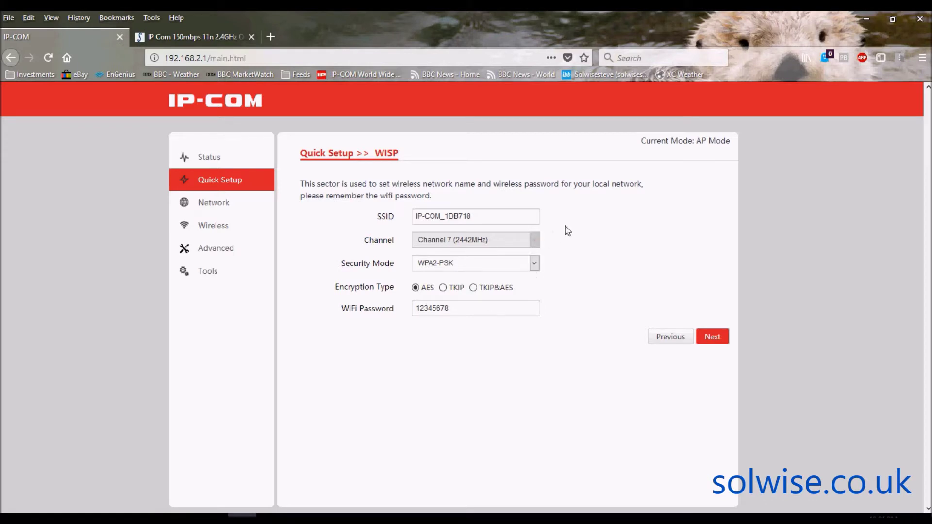
- Keep SSID IP-COM_1DB718, Channel 7, WPA2-PSK/AES and LAN IP 192.168.2.1 unchanged
{"action": "left_click", "coordinate": [720, 338]}
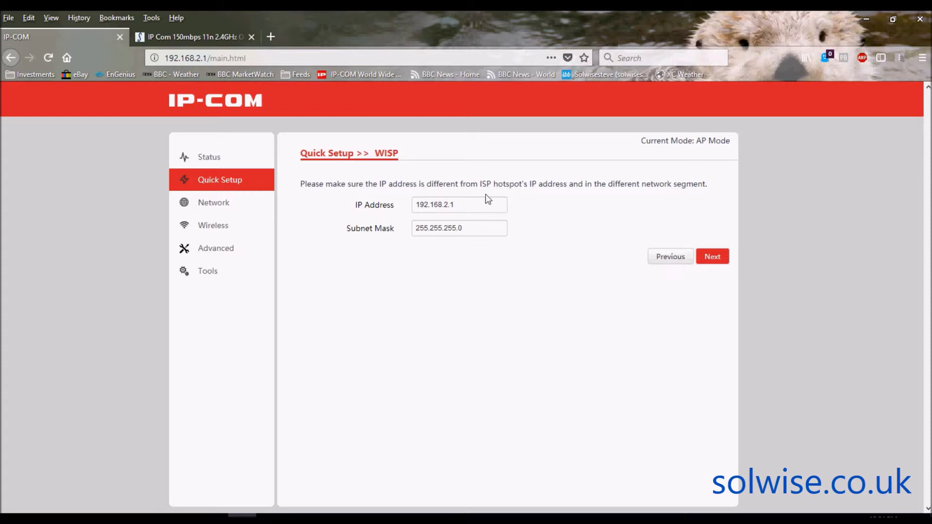
{"action": "left_click", "coordinate": [711, 258]}
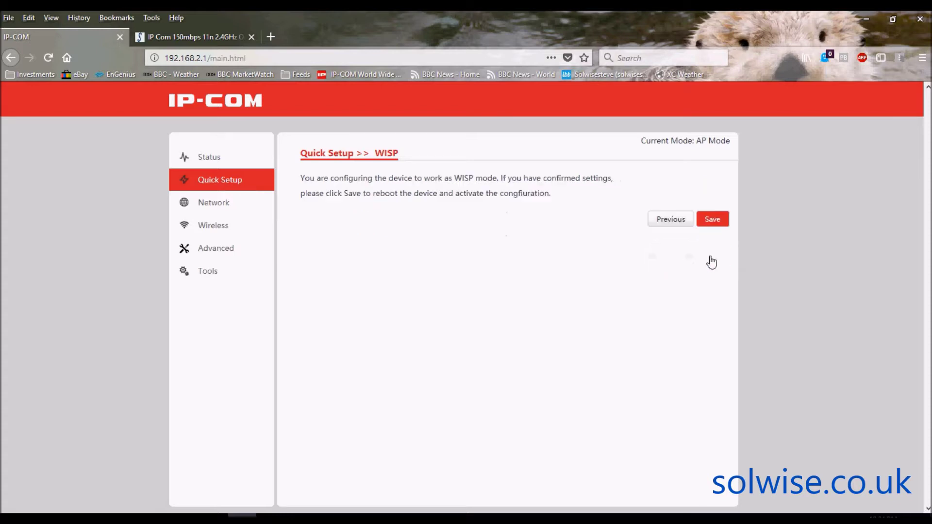
- Save WISP mode and let the device reboot to the 192.168.2.1 login page
{"action": "left_click", "coordinate": [710, 224]}
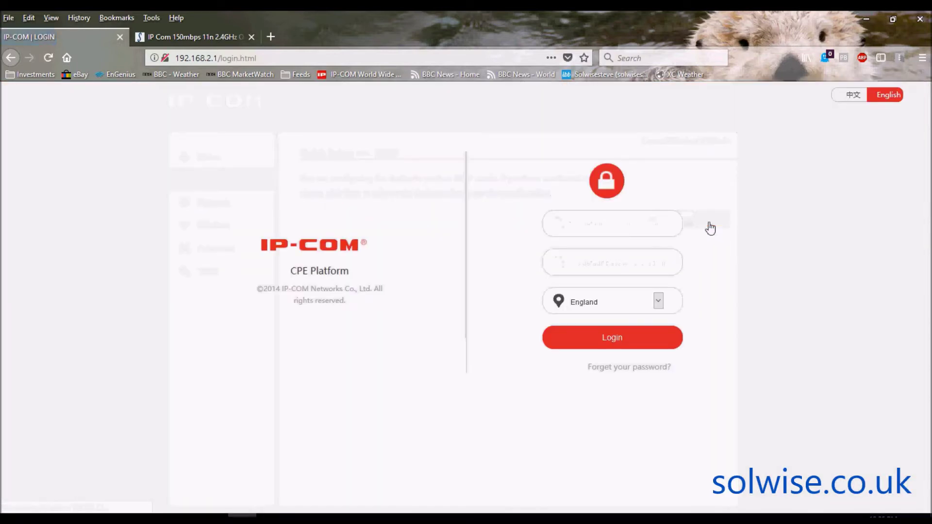
- Log in with the admin username and password, then pick P2MP as the operation mode
{"action": "left_click", "coordinate": [588, 228]}
{"action": "key", "text": "Tab"}
{"action": "left_click", "coordinate": [627, 342]}
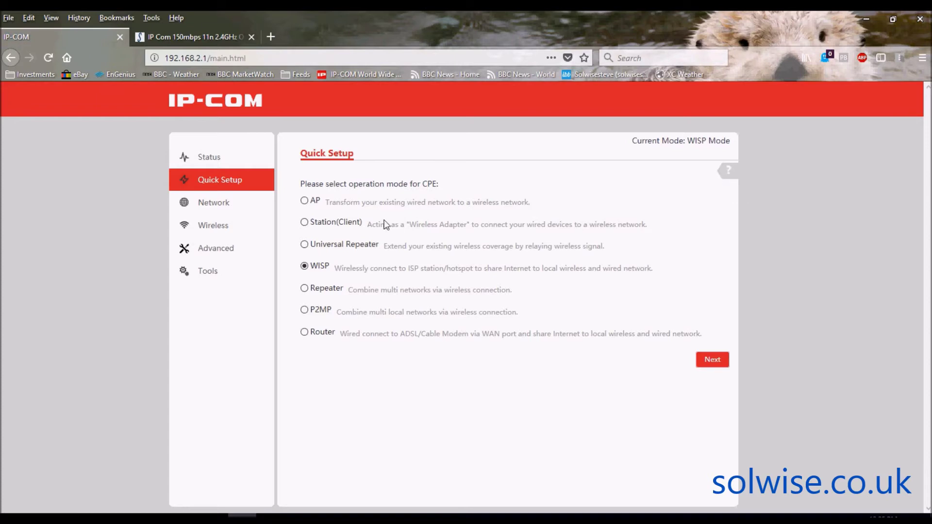
{"action": "left_click", "coordinate": [321, 311]}
- Choose despatch from the scan list as Remote AP MAC 1 and proceed to security
{"action": "left_click", "coordinate": [717, 360]}
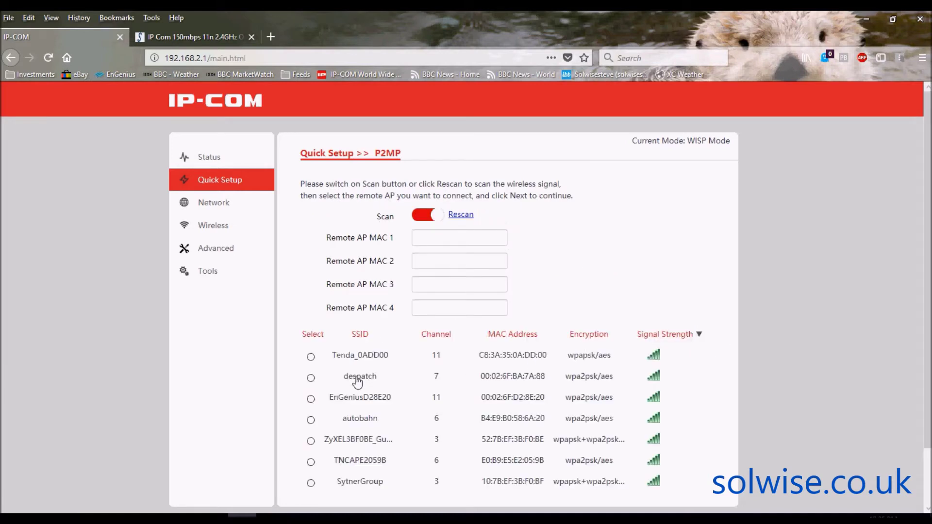
{"action": "left_click", "coordinate": [311, 378]}
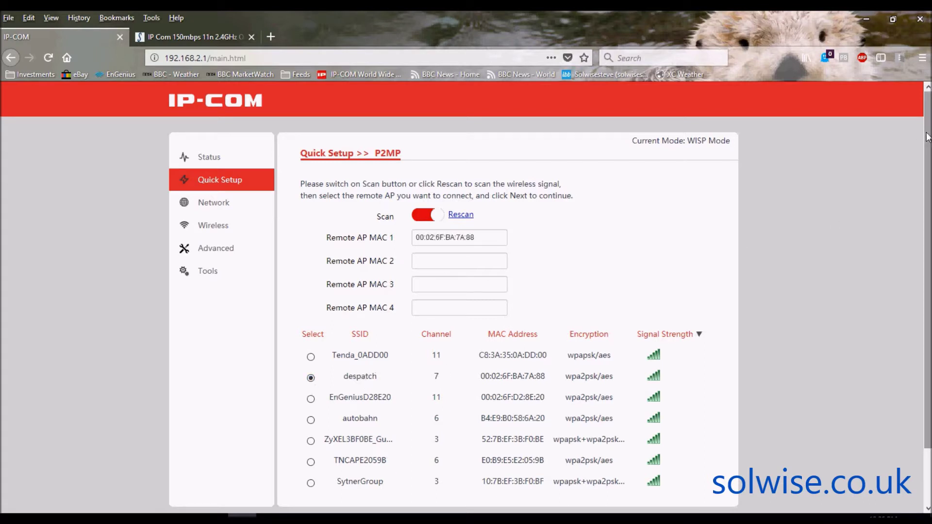
{"action": "left_click_drag", "start_coordinate": [927, 137], "coordinate": [927, 191]}
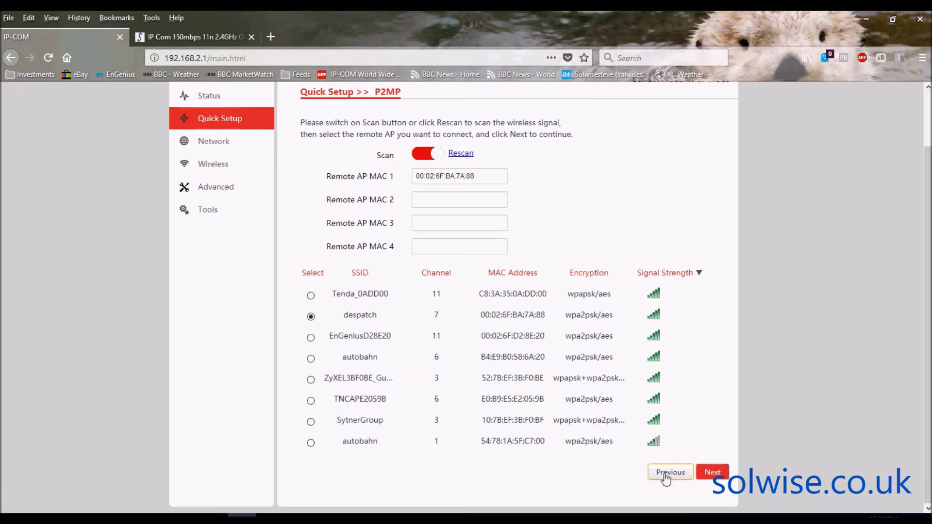
{"action": "left_click", "coordinate": [712, 472]}
- Enter the remote AP's wifi key and accept the IP settings to reach P2MP confirmation
{"action": "left_click", "coordinate": [456, 283]}
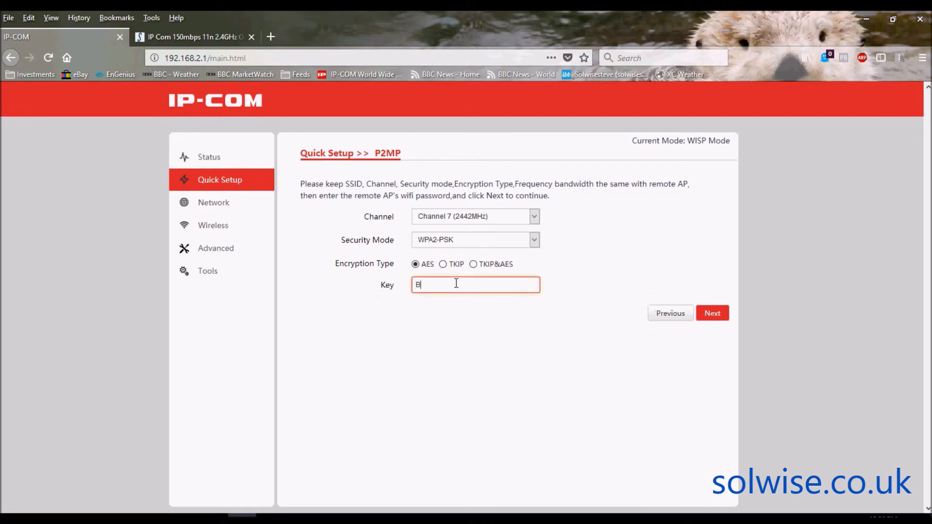
{"action": "left_click", "coordinate": [714, 318]}
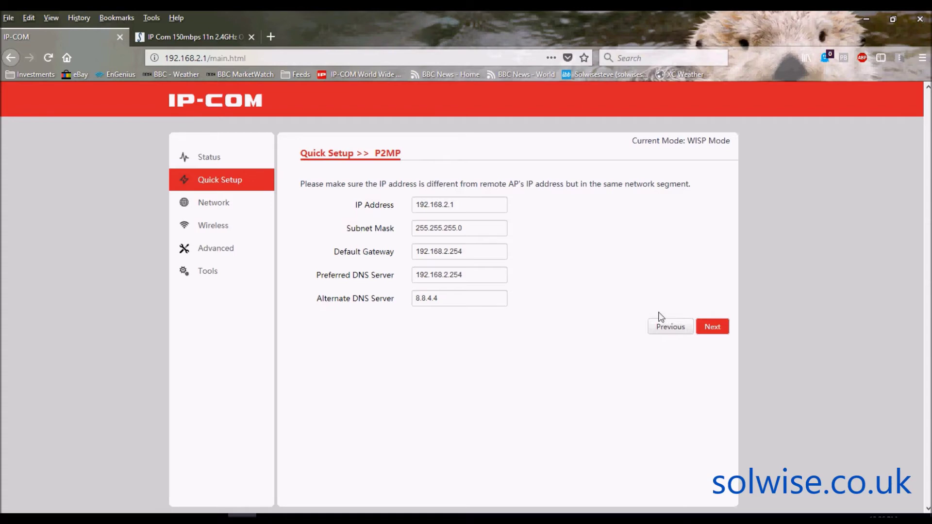
{"action": "left_click", "coordinate": [712, 327]}
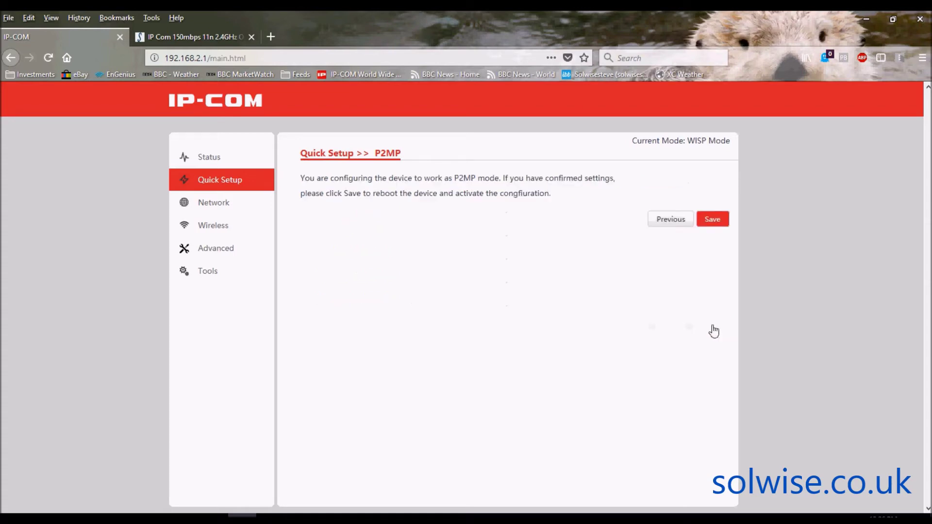
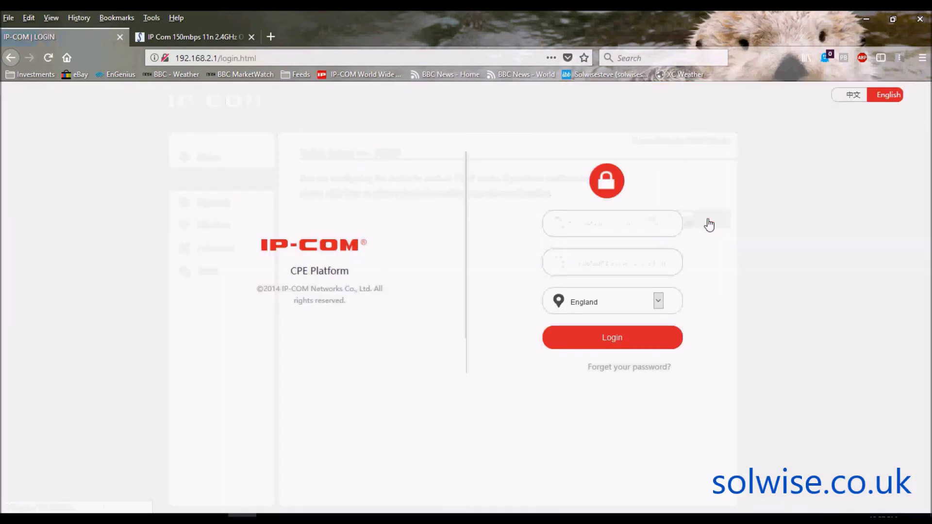
- Log in to the CPE with the admin username and password, correcting a password typo
{"action": "left_click", "coordinate": [615, 228]}
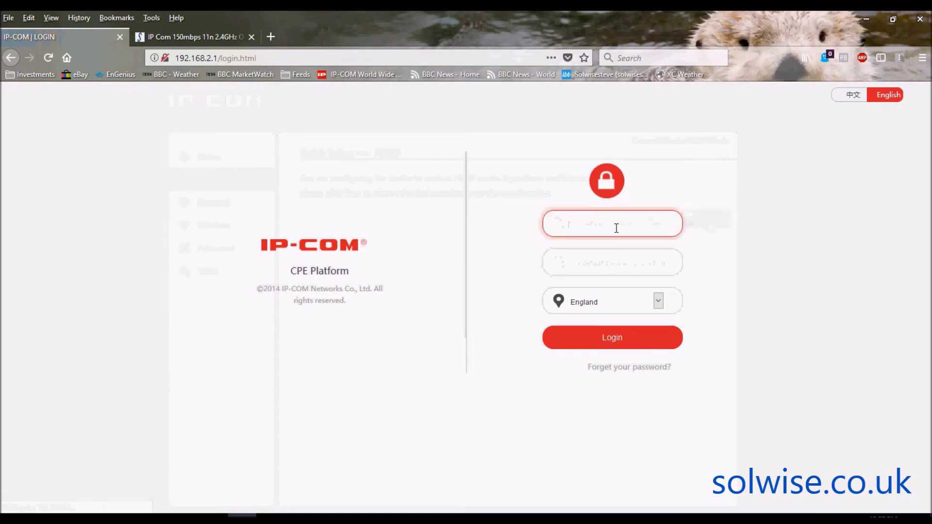
{"action": "type", "text": "admin"}
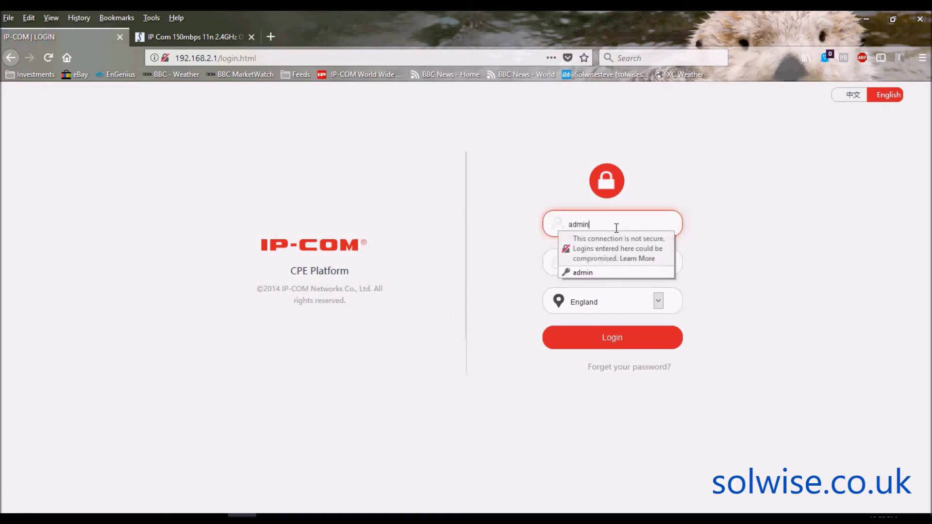
{"action": "key", "text": "Tab"}
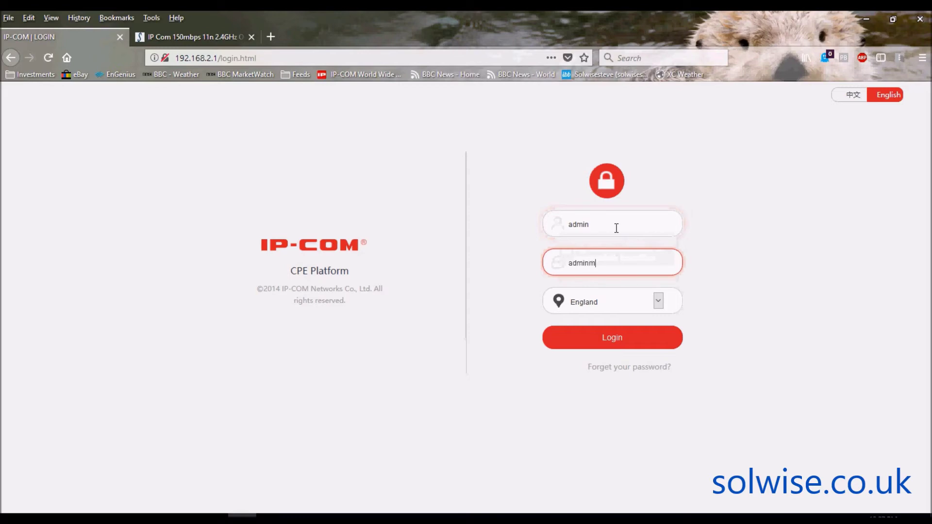
{"action": "left_click", "coordinate": [611, 341]}
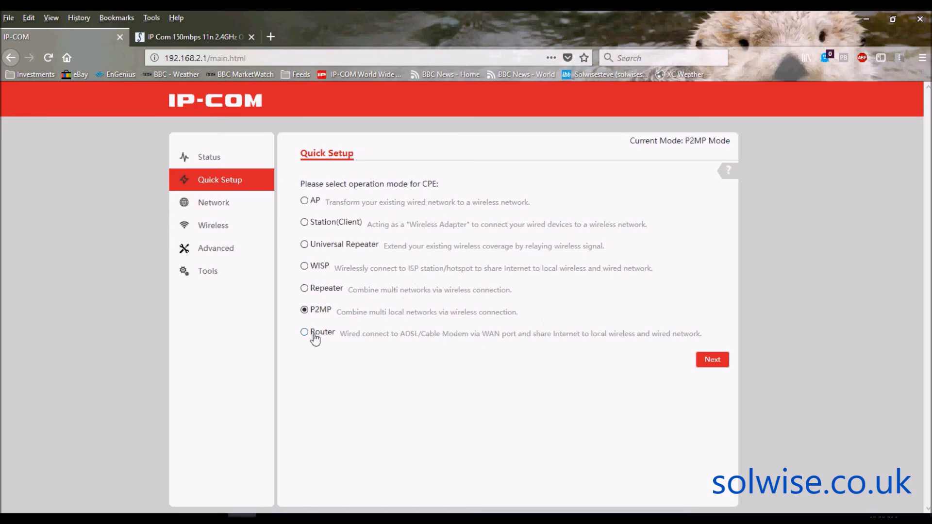
- Choose Repeater mode and select 'despatch' (Channel 7, WPA2-PSK, AES) as the remote AP
{"action": "left_click", "coordinate": [304, 289]}
{"action": "left_click", "coordinate": [712, 360]}
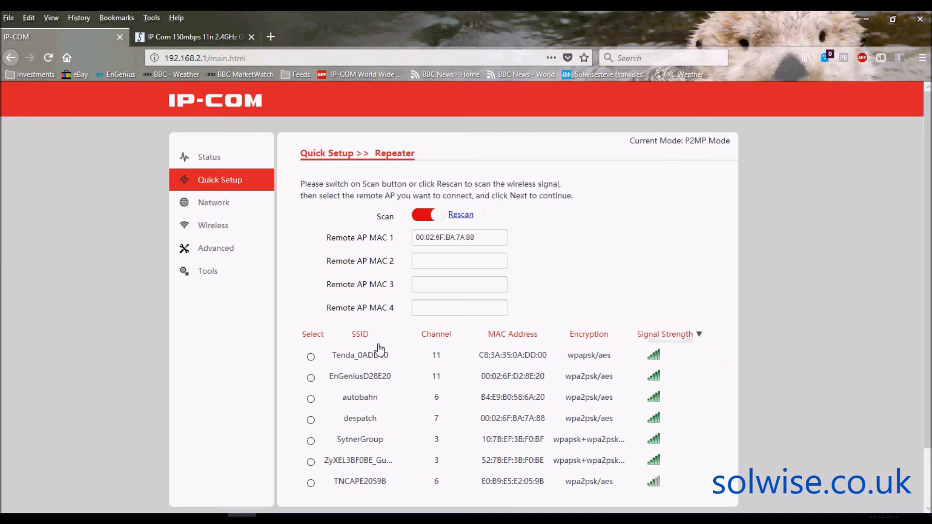
{"action": "left_click", "coordinate": [310, 420]}
{"action": "scroll", "coordinate": [928, 216], "scroll_direction": "down", "scroll_amount": 2}
{"action": "scroll", "coordinate": [928, 216], "scroll_direction": "down", "scroll_amount": 2}
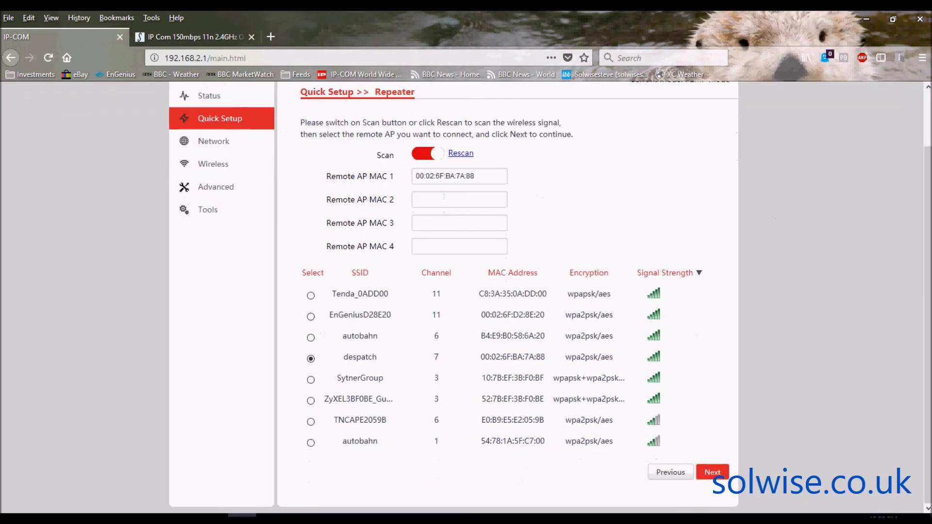
{"action": "left_click", "coordinate": [712, 474]}
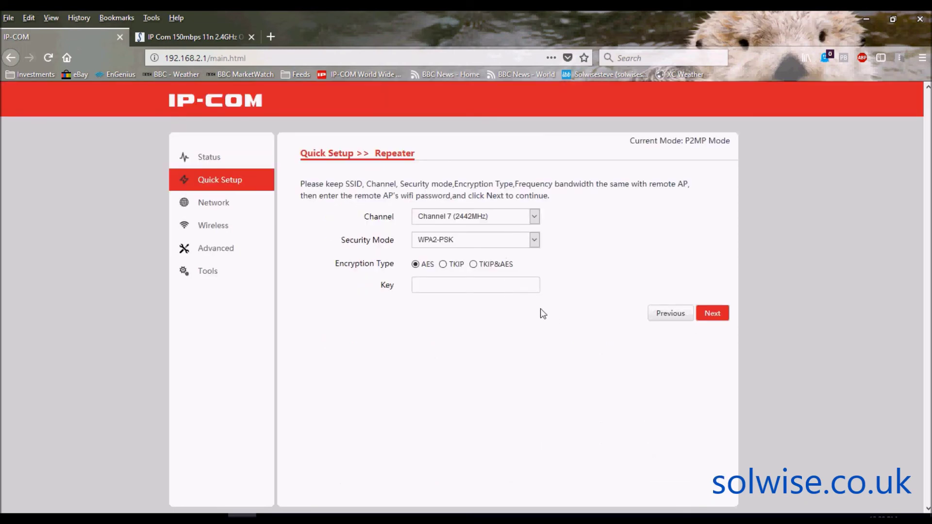
- Enter the 'despatch' AP's WPA2 wifi key in the Key field and proceed
{"action": "left_click", "coordinate": [485, 285]}
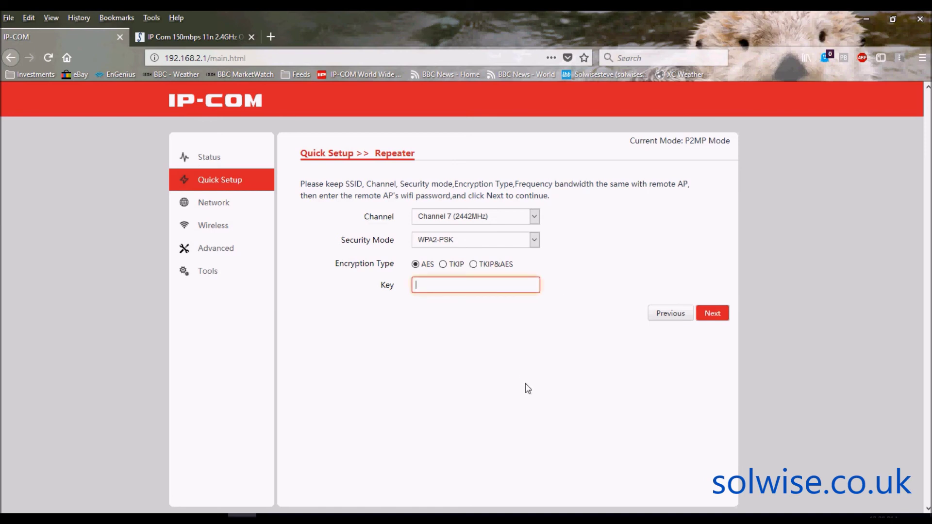
{"action": "left_click", "coordinate": [713, 313]}
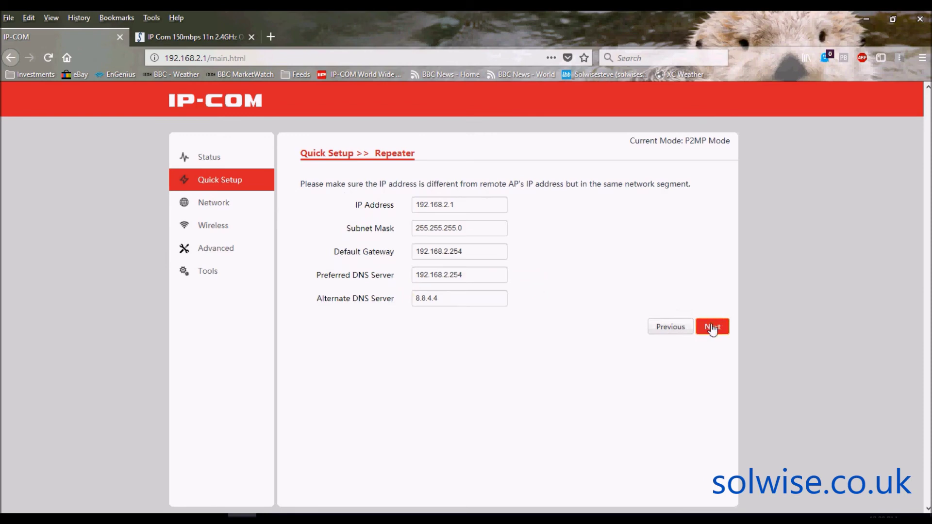
- Keep IP 192.168.2.1 with gateway 192.168.2.254, then save so the device reboots
{"action": "left_click", "coordinate": [712, 328]}
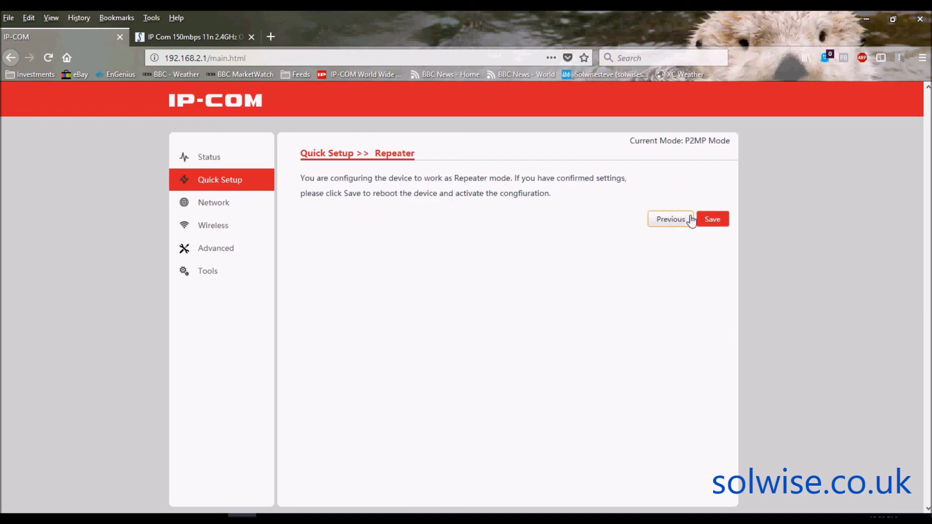
{"action": "left_click", "coordinate": [717, 222]}
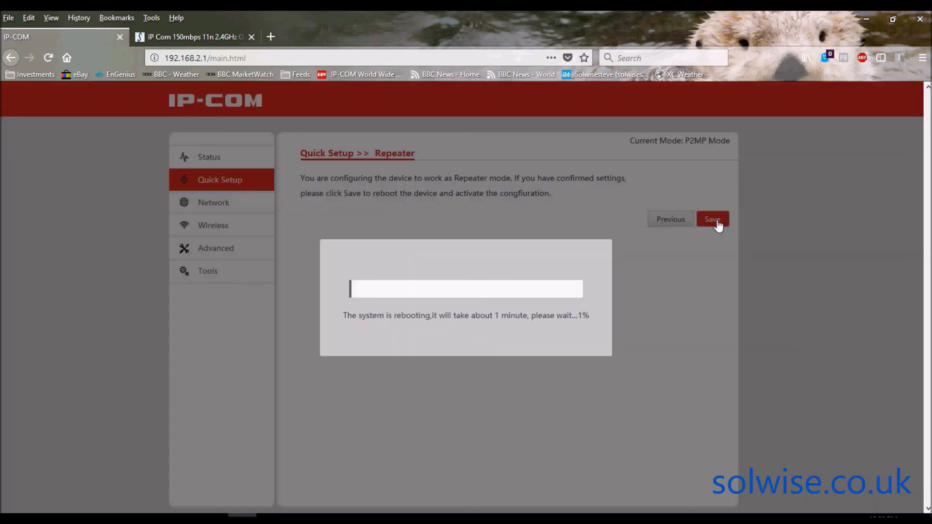